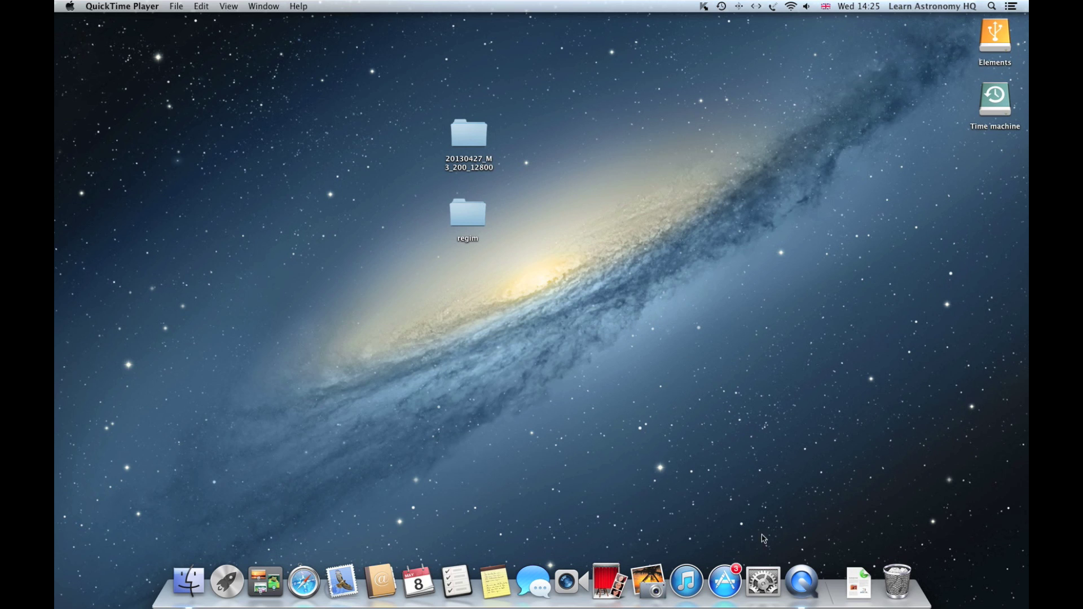
- Check System Preferences for the installed Java entry, and close it
{"action": "left_click", "coordinate": [768, 578]}
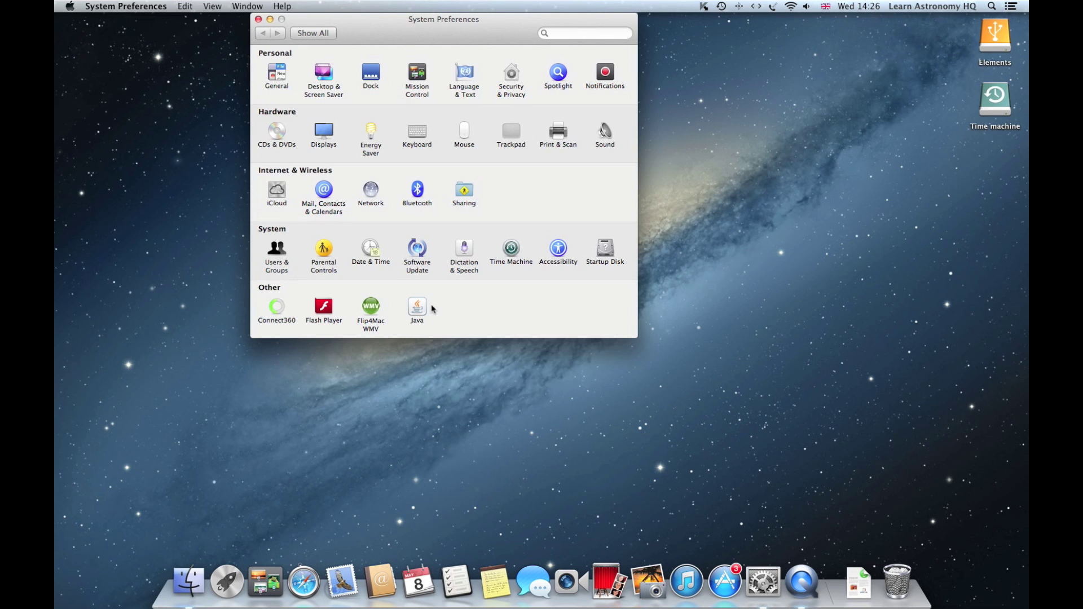
{"action": "left_click", "coordinate": [258, 20]}
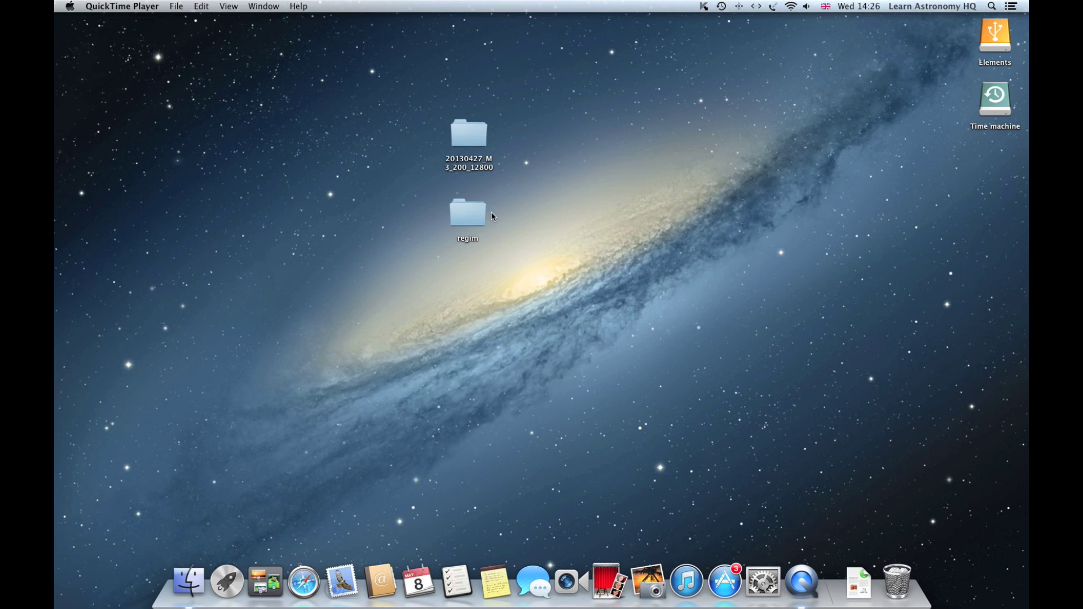
- Launch Terminal from the Utilities folder and close the Utilities window
{"action": "left_click", "coordinate": [285, 118]}
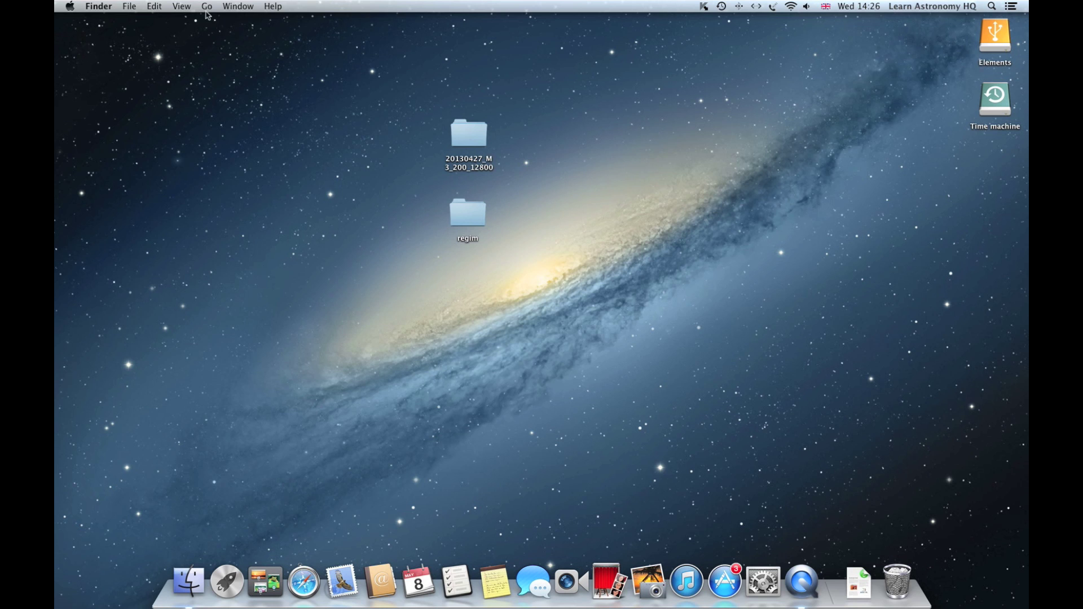
{"action": "left_click", "coordinate": [207, 8]}
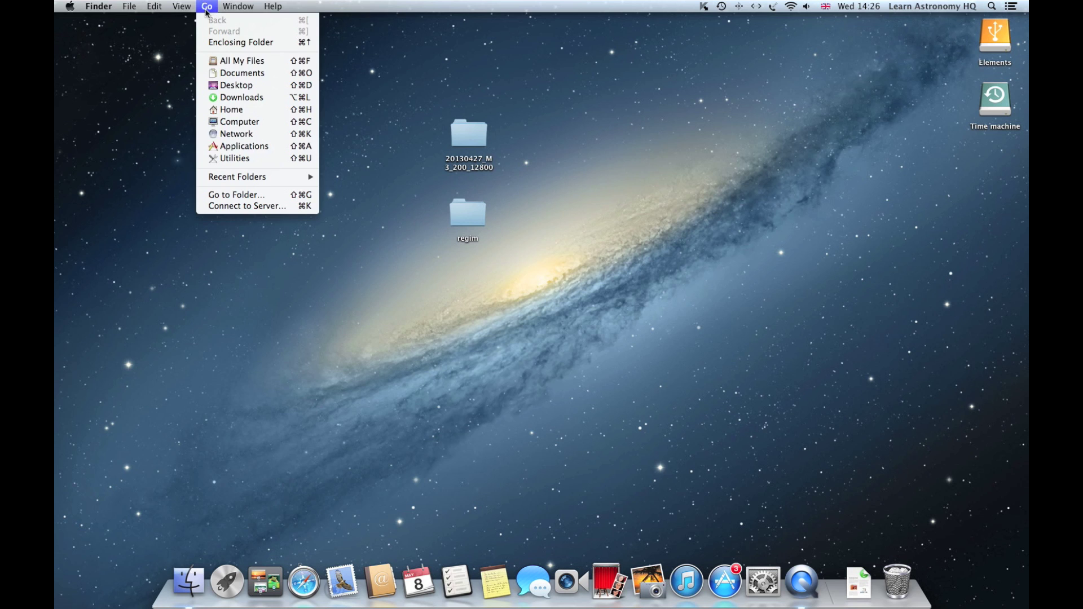
{"action": "left_click", "coordinate": [245, 158]}
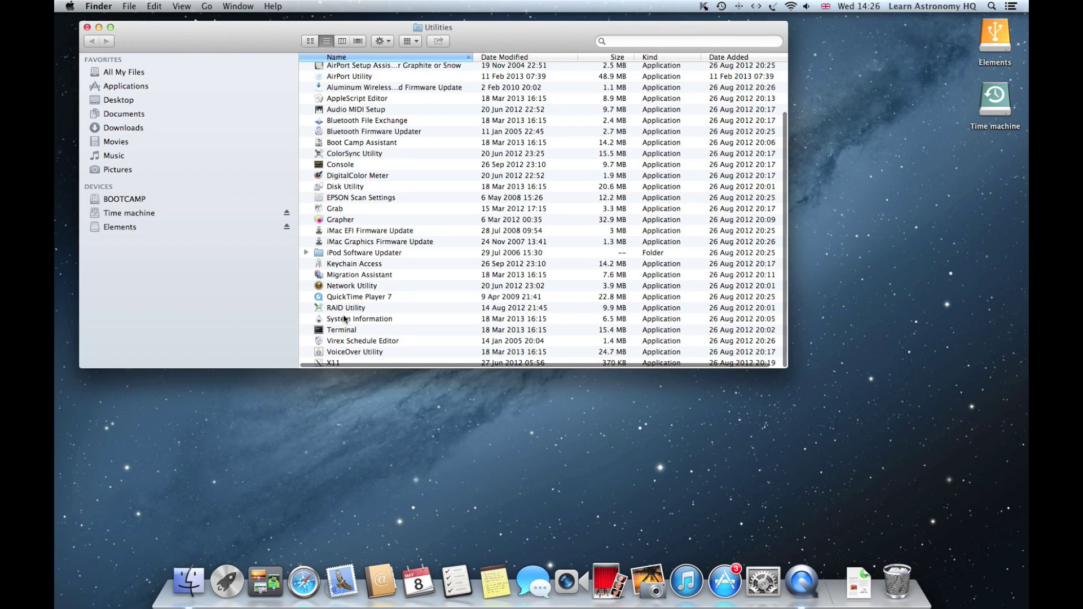
{"action": "left_click", "coordinate": [342, 330]}
{"action": "double_click", "coordinate": [342, 330]}
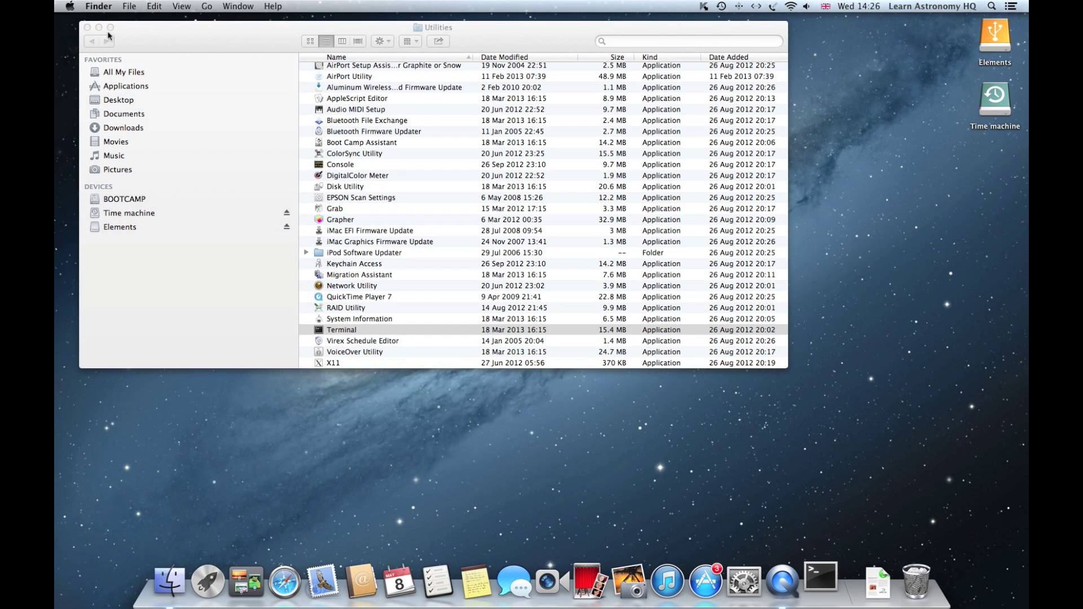
{"action": "left_click", "coordinate": [87, 28]}
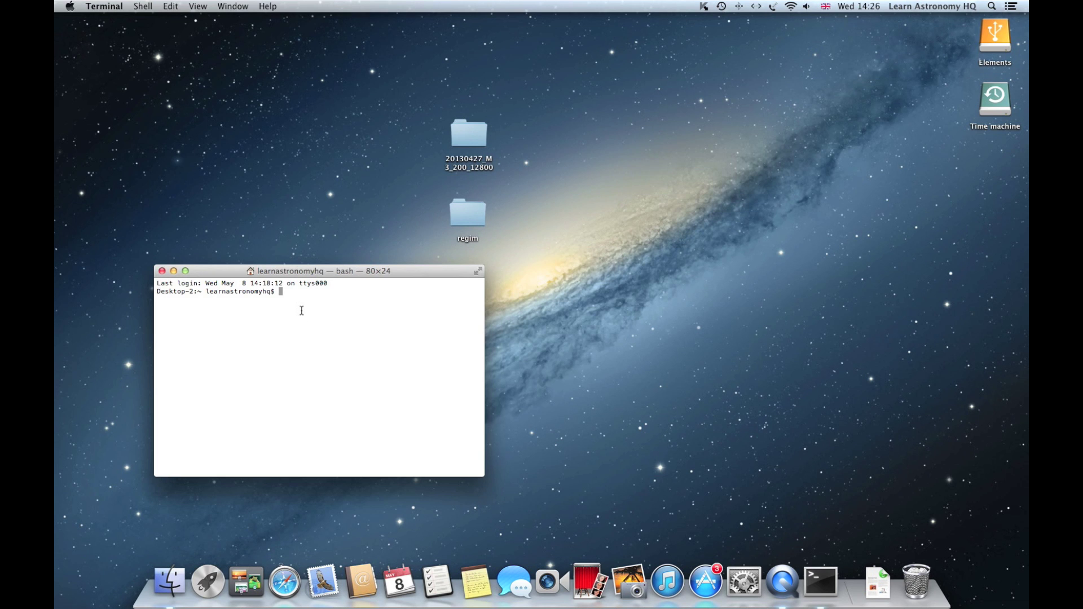
- Change the Terminal directory to the regim folder on the Desktop and start Regim with sh regim.sh
{"action": "type", "text": "cd"}
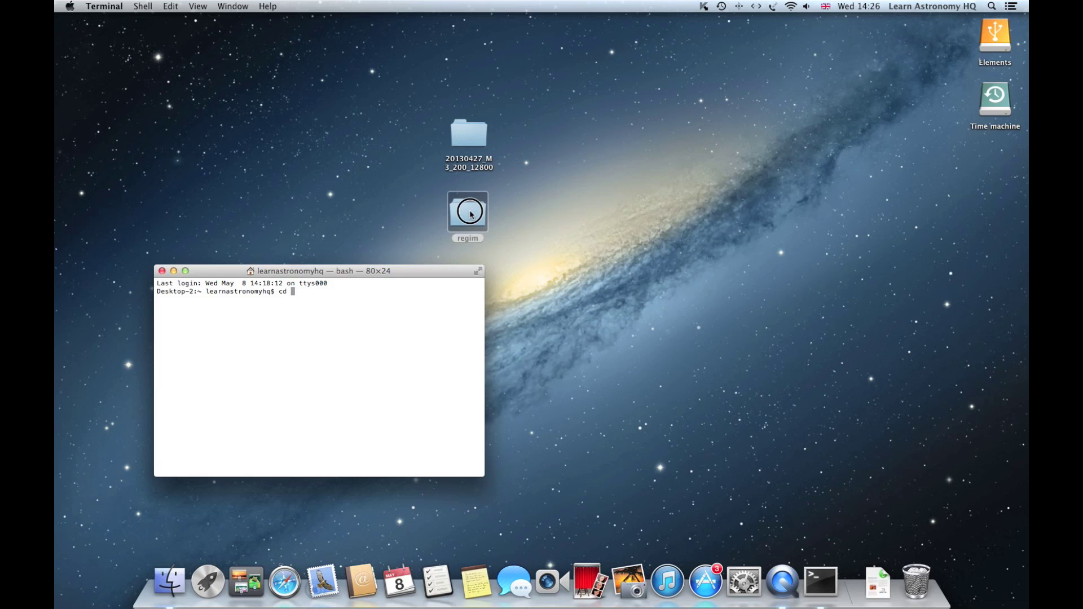
{"action": "left_click_drag", "start_coordinate": [471, 214], "coordinate": [326, 290]}
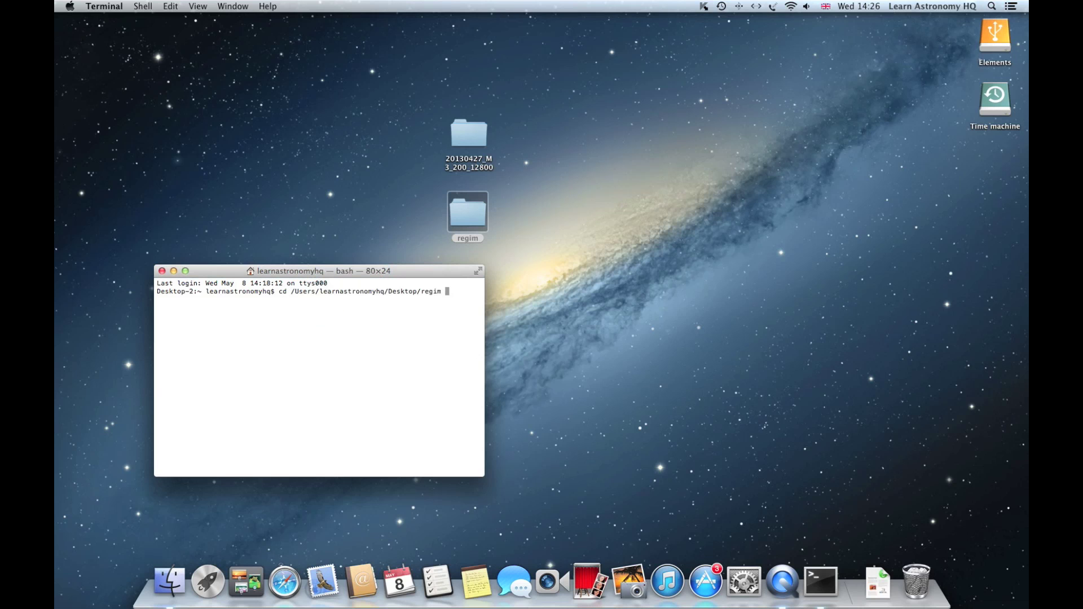
{"action": "key", "text": "Return"}
{"action": "type", "text": "sh regim"}
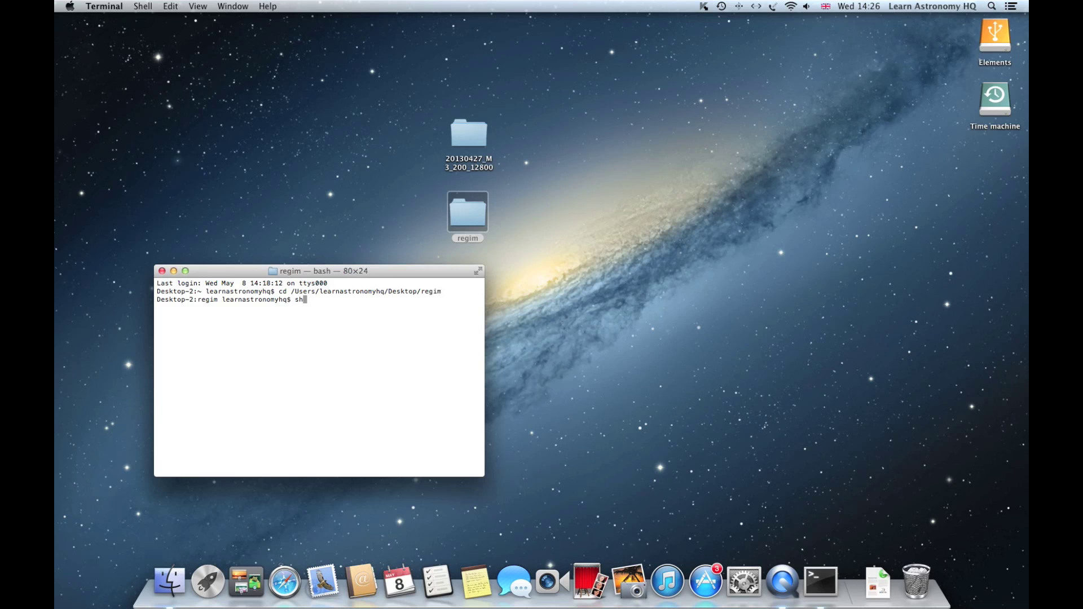
{"action": "type", "text": ".sh"}
{"action": "key", "text": "Return"}
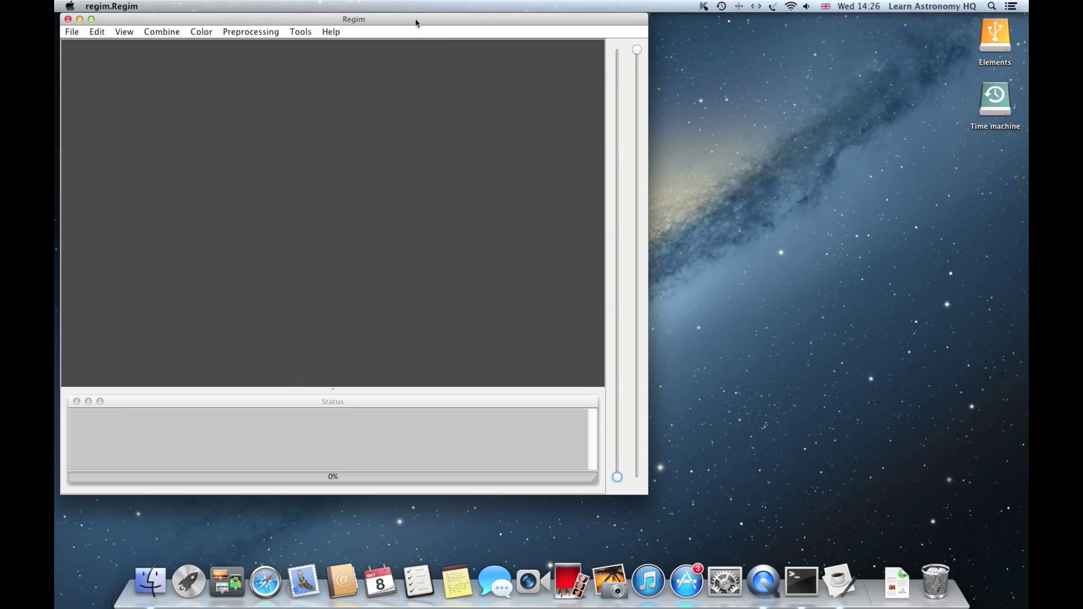
- Start preprocessing in Regim and browse to the 20130427_M3_200_12800 folder on the Desktop
{"action": "left_click_drag", "start_coordinate": [416, 22], "coordinate": [475, 33]}
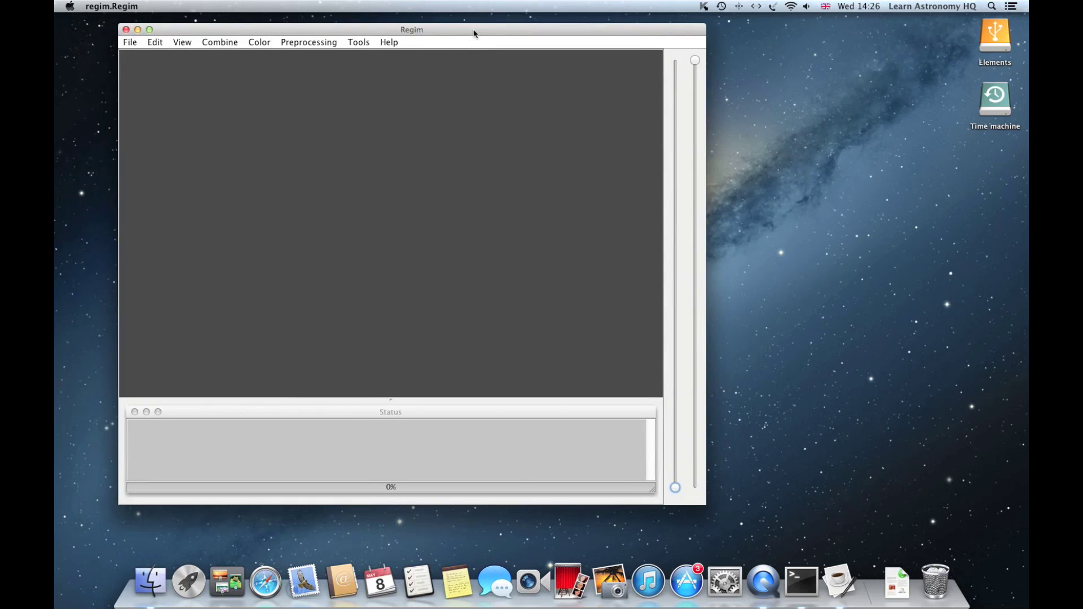
{"action": "left_click", "coordinate": [308, 45]}
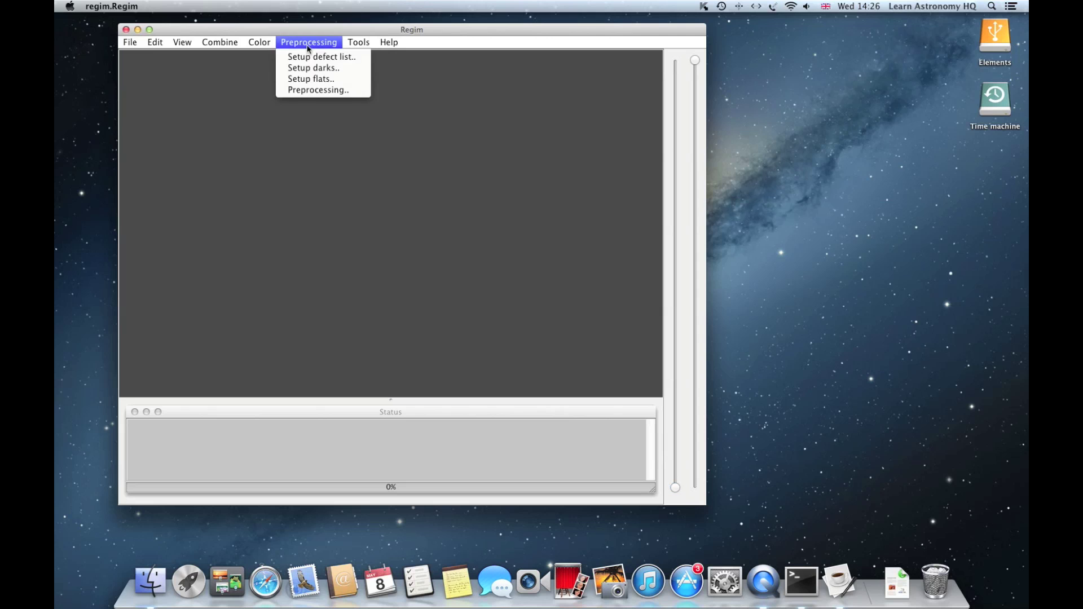
{"action": "left_click", "coordinate": [323, 92]}
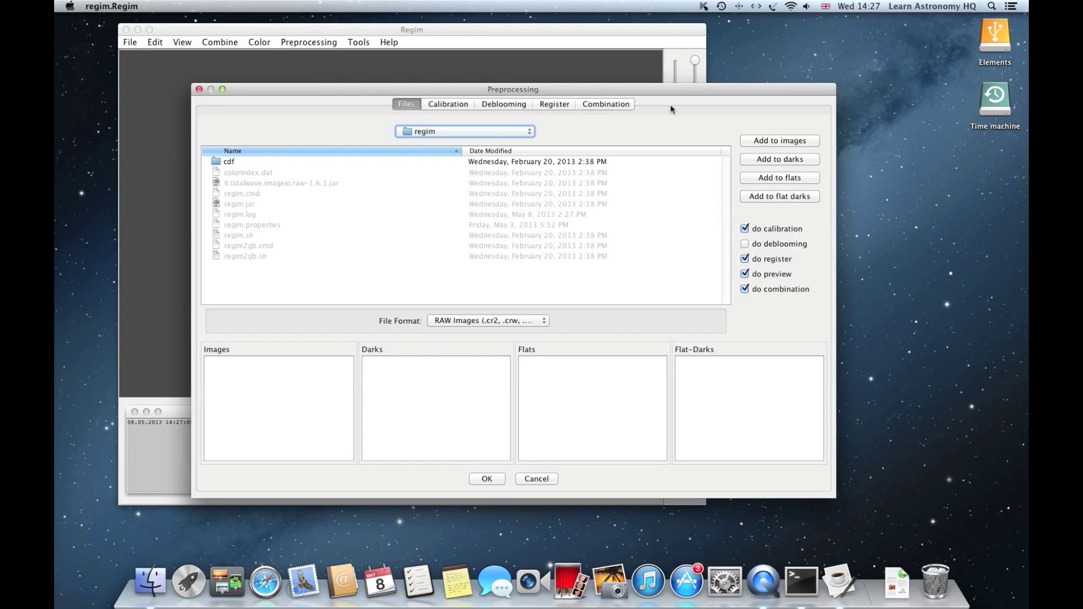
{"action": "left_click_drag", "start_coordinate": [684, 93], "coordinate": [655, 80]}
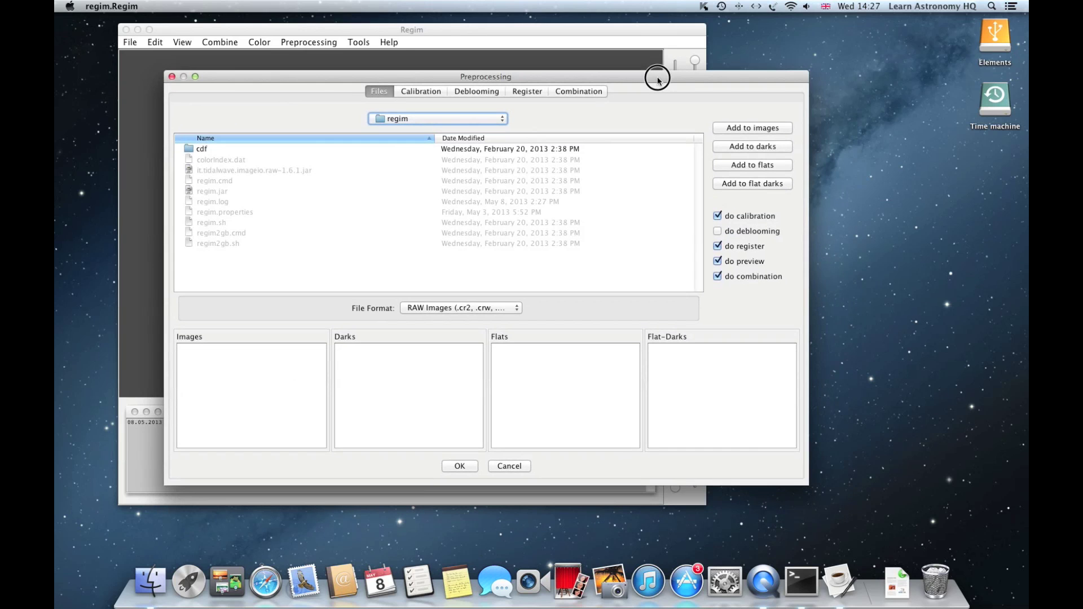
{"action": "left_click", "coordinate": [504, 123]}
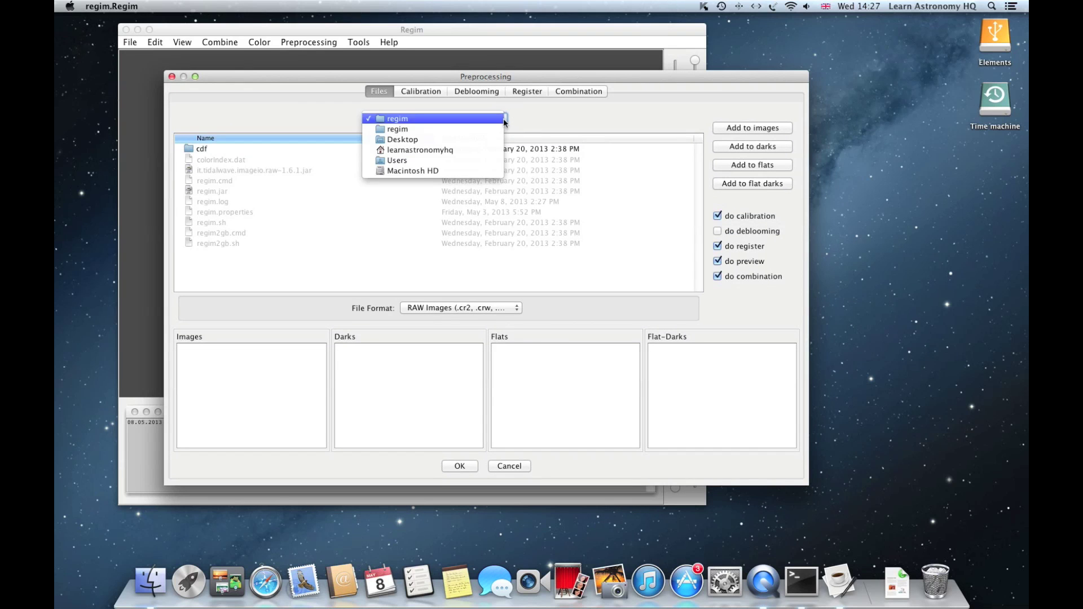
{"action": "left_click", "coordinate": [472, 138]}
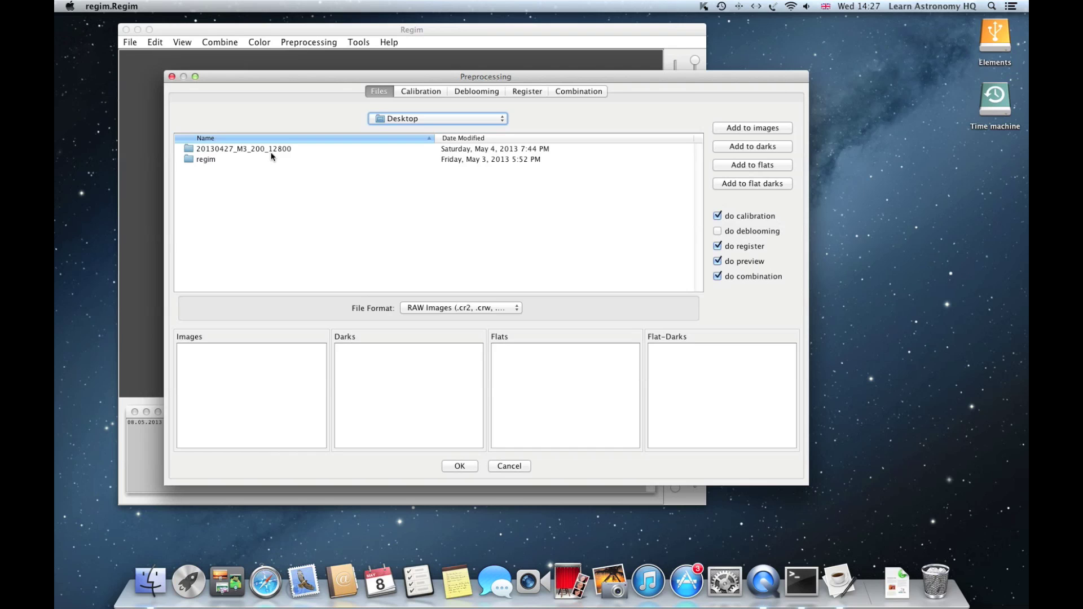
{"action": "left_click", "coordinate": [192, 150]}
{"action": "double_click", "coordinate": [192, 150]}
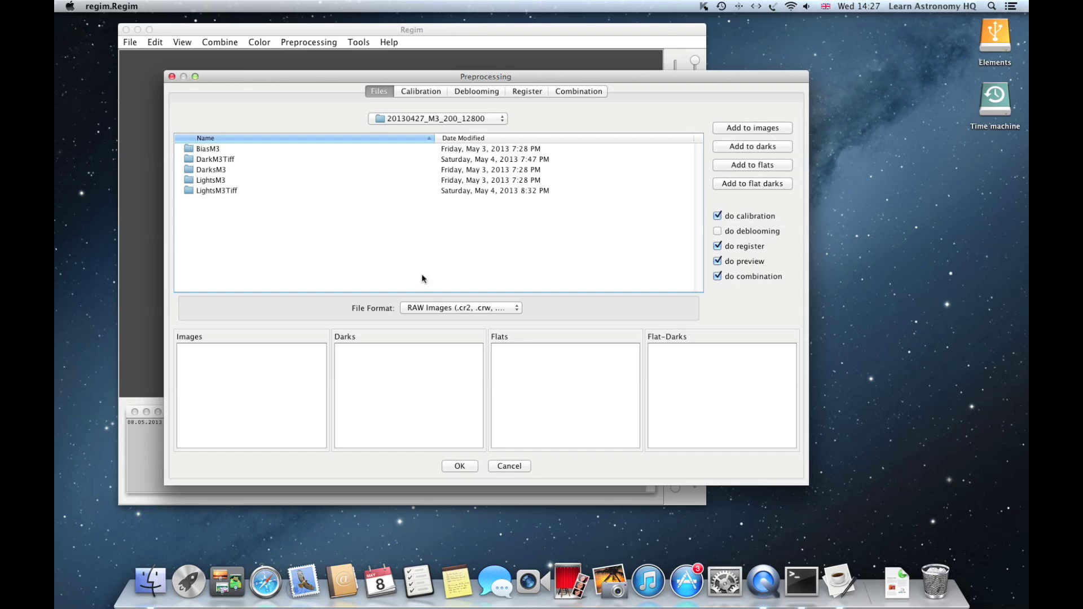
- Review the available file formats and the raw frames in the LightsM3 folder, and return to the 20130427_M3_200_12800 folder
{"action": "left_click", "coordinate": [517, 309]}
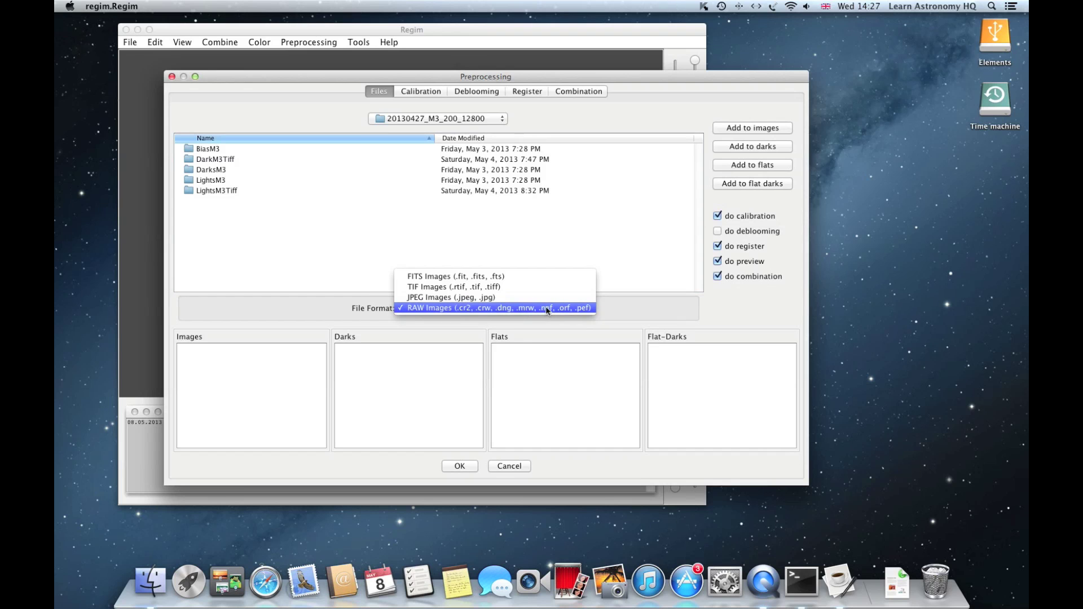
{"action": "left_click", "coordinate": [617, 263]}
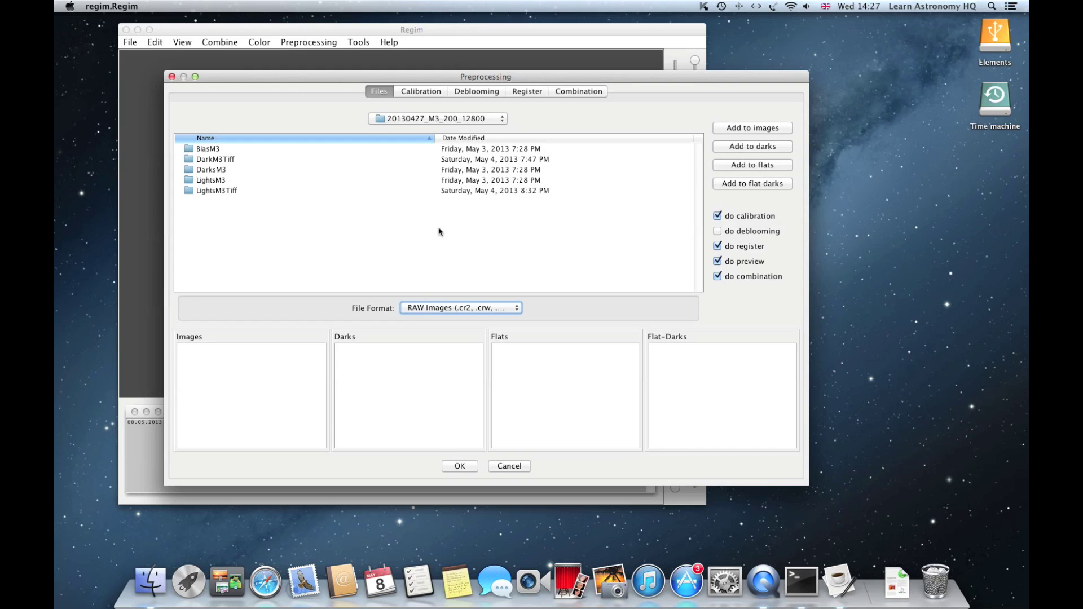
{"action": "double_click", "coordinate": [194, 181]}
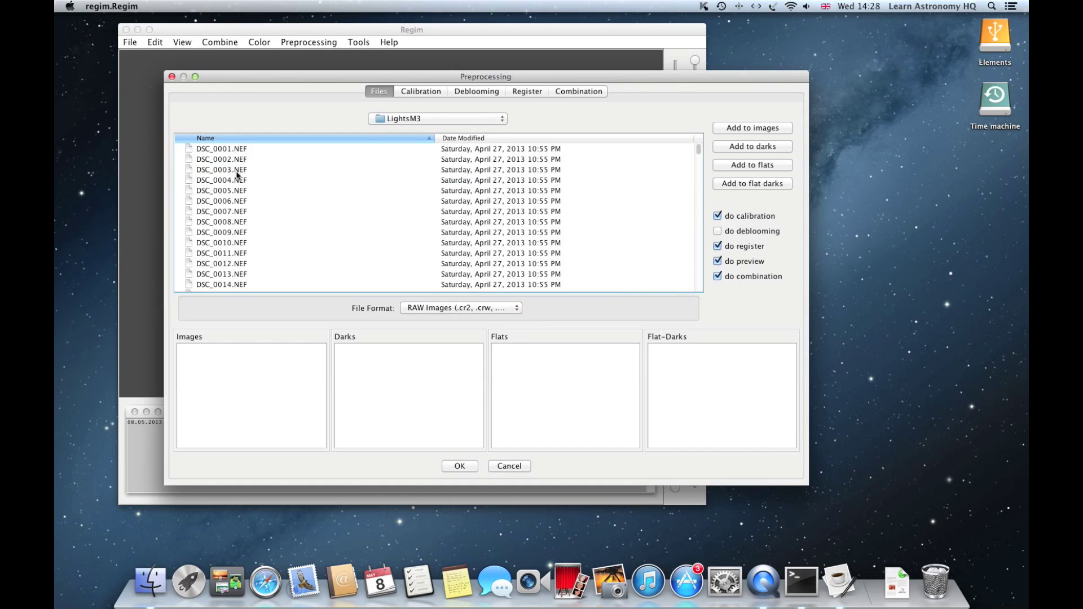
{"action": "left_click", "coordinate": [503, 120]}
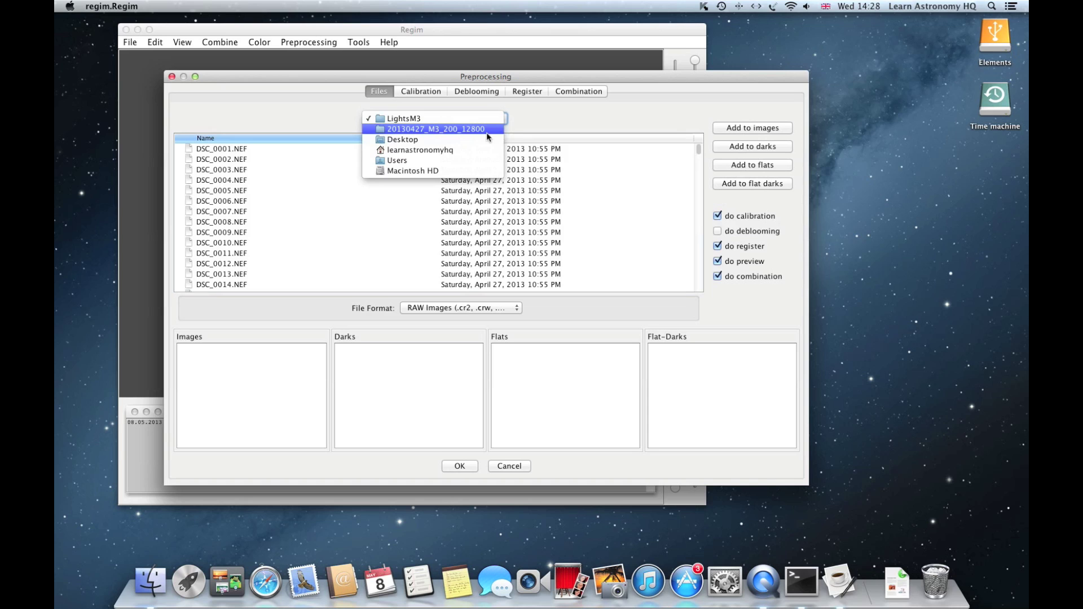
{"action": "left_click", "coordinate": [486, 129]}
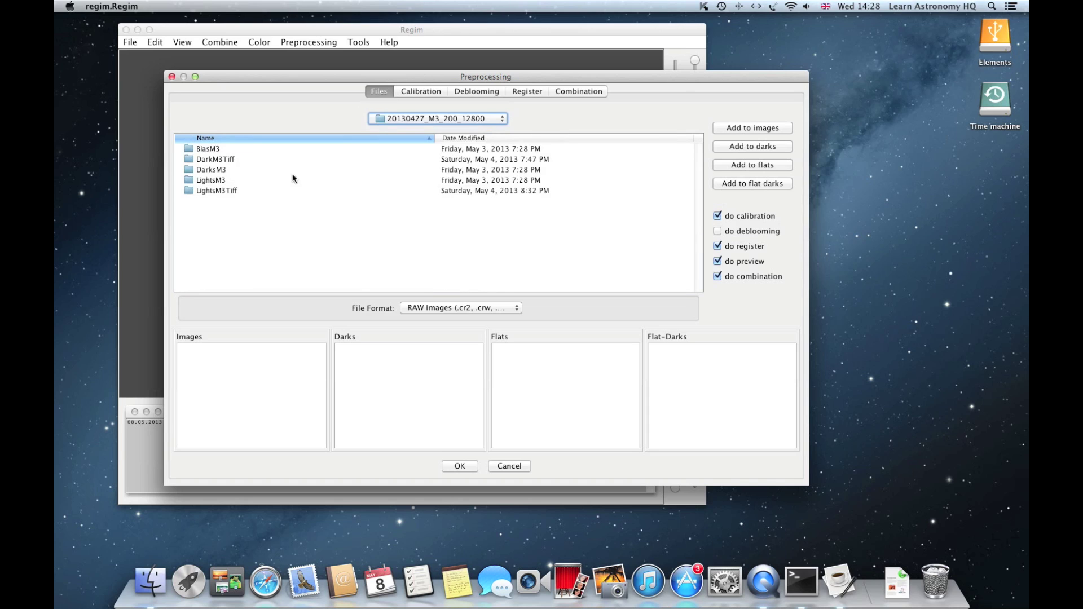
- Set the file format to TIF Images and add all frames from the LightsM3Tiff folder to the images list
{"action": "double_click", "coordinate": [200, 192]}
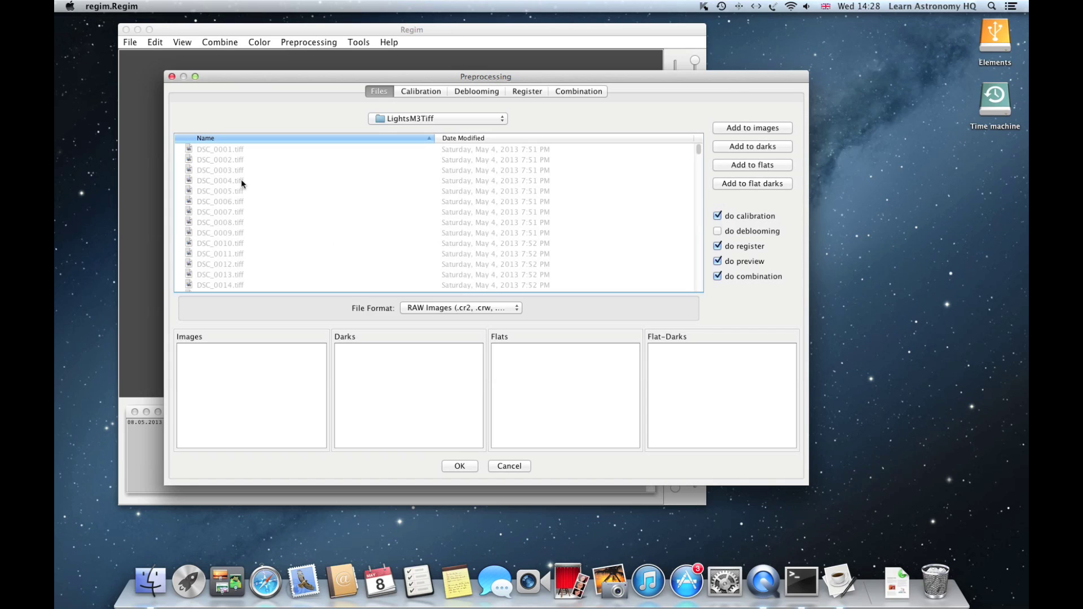
{"action": "left_click", "coordinate": [517, 308]}
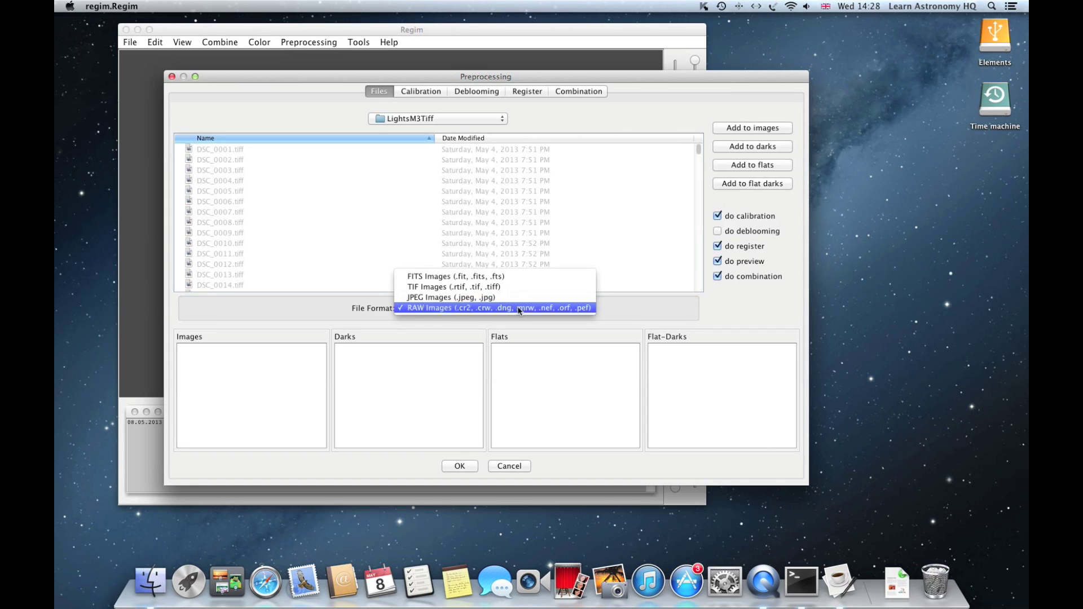
{"action": "left_click", "coordinate": [491, 289]}
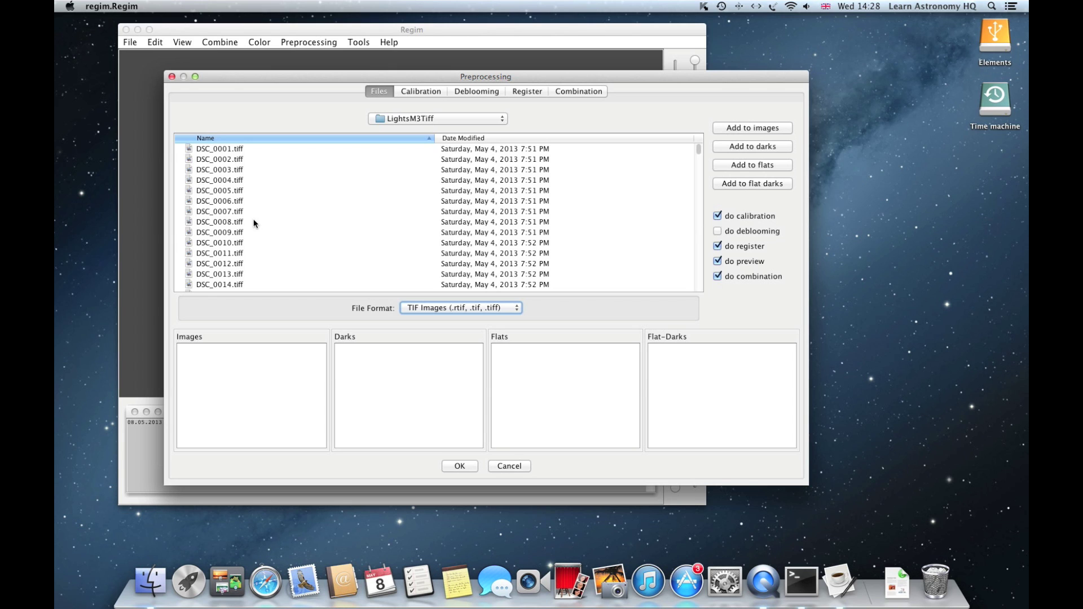
{"action": "left_click", "coordinate": [228, 204]}
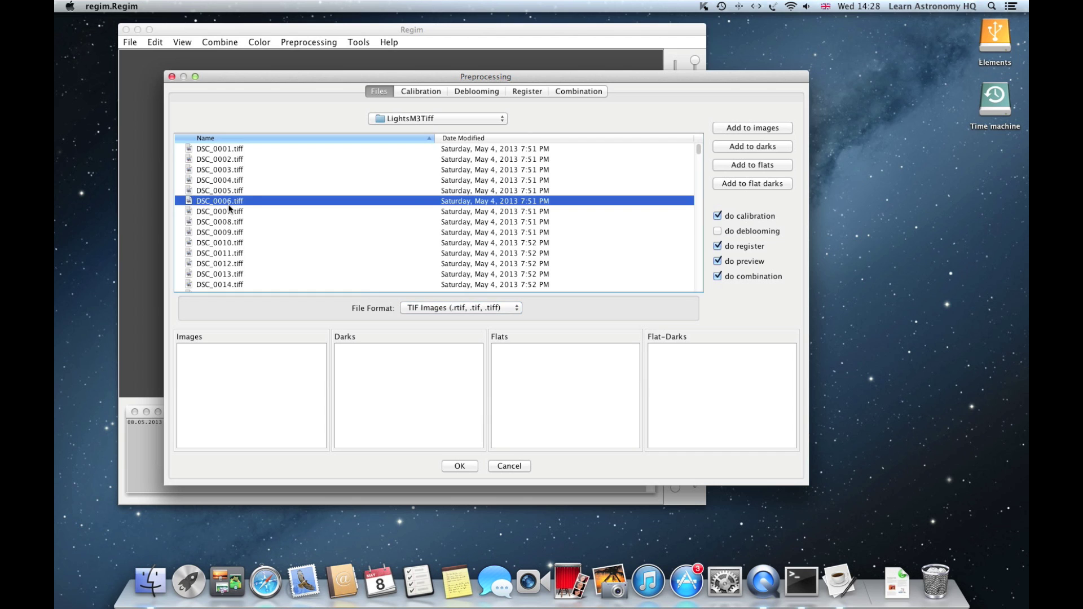
{"action": "key", "text": "super+a"}
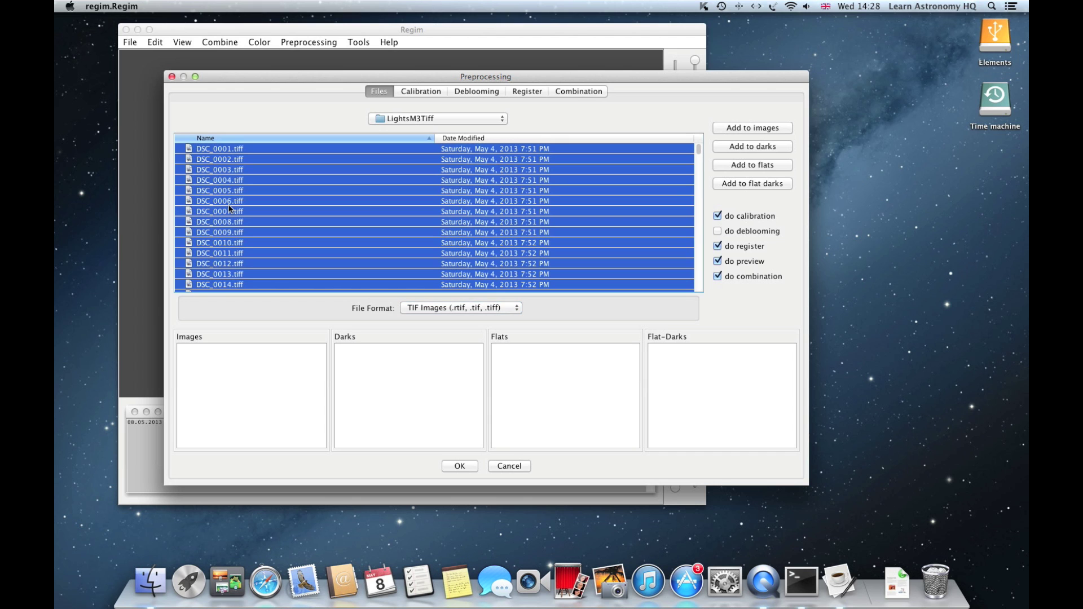
{"action": "left_click", "coordinate": [741, 129]}
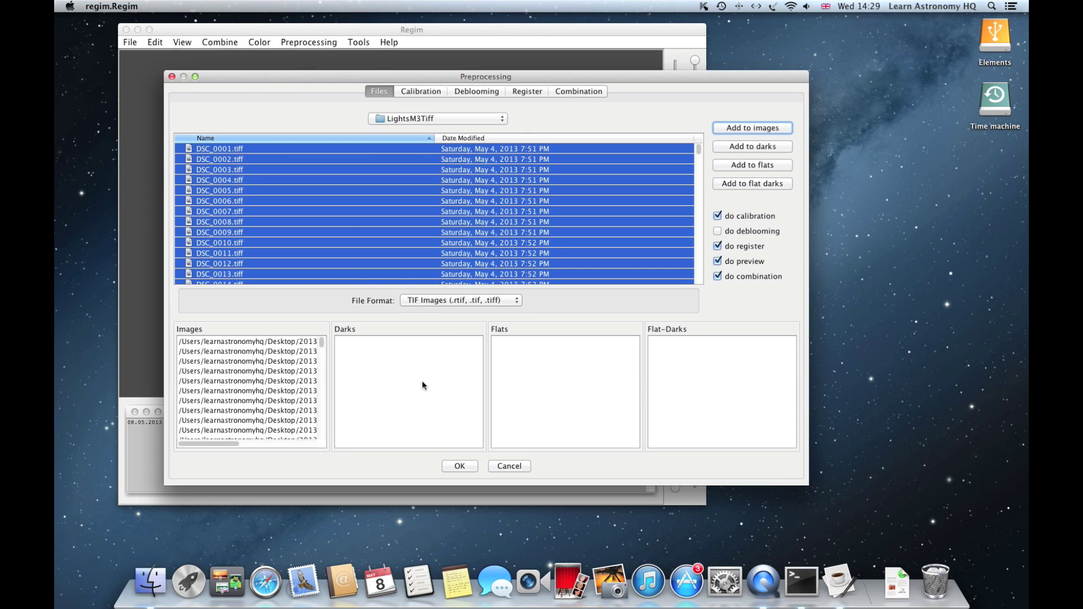
- Add all TIFF frames from the DarkM3Tiff folder in 20130427_M3_200_12800 to the darks list
{"action": "left_click", "coordinate": [502, 118]}
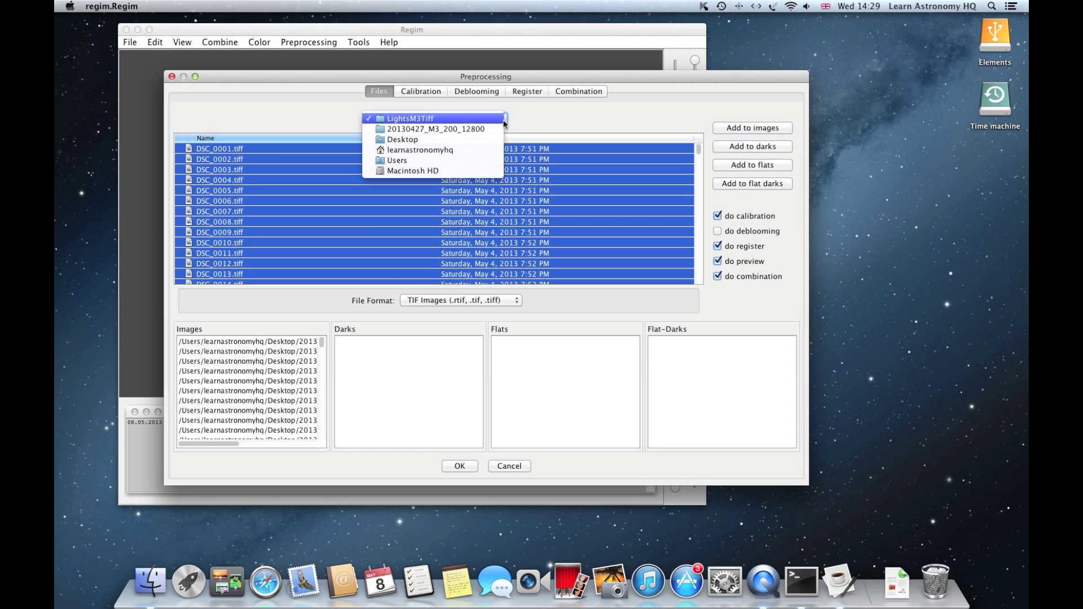
{"action": "left_click", "coordinate": [488, 129]}
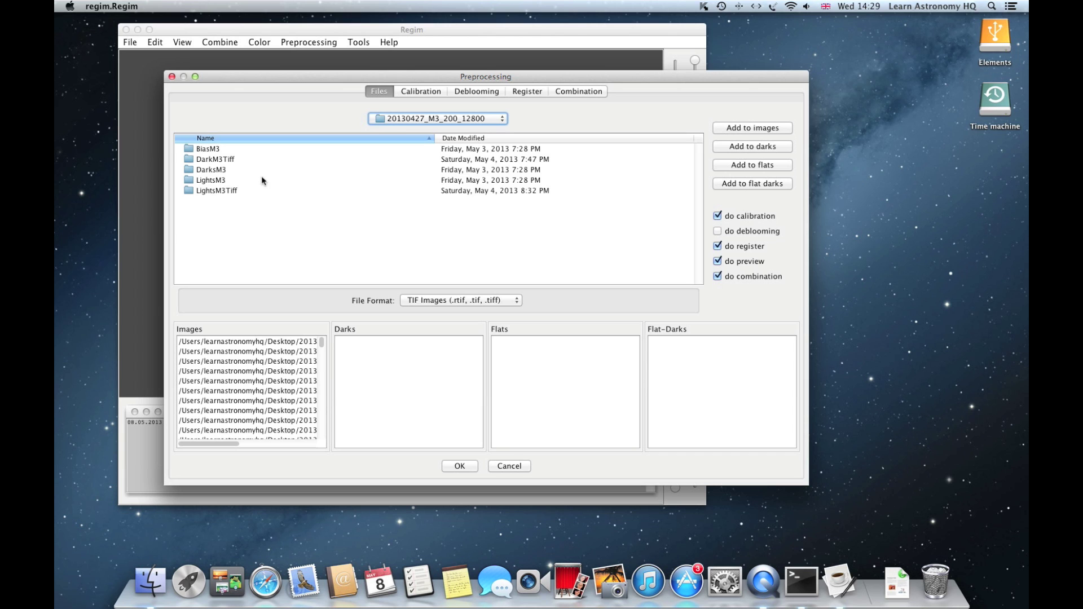
{"action": "double_click", "coordinate": [191, 160]}
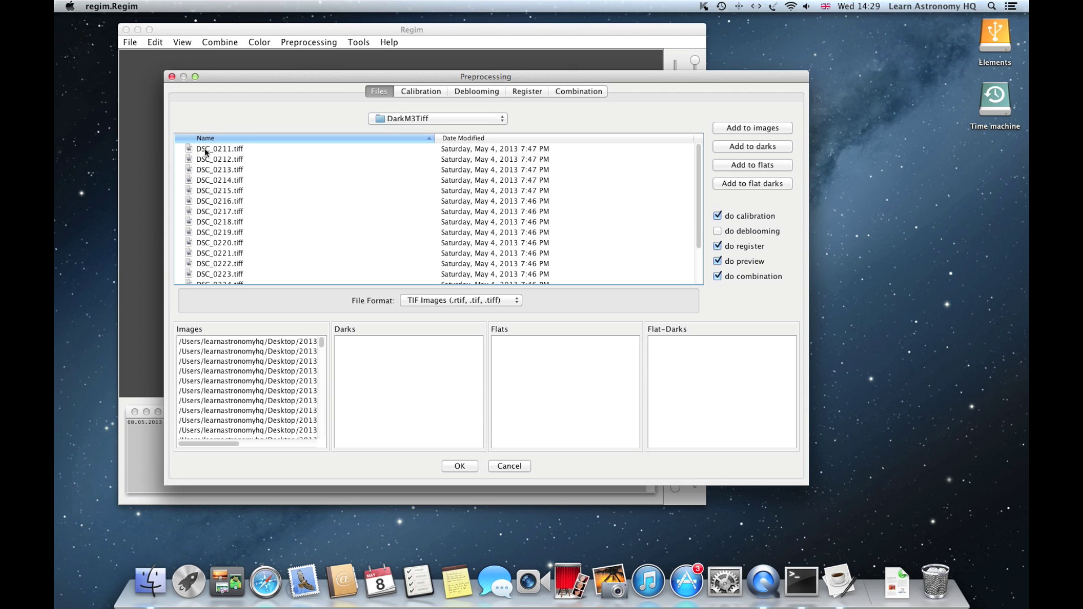
{"action": "left_click", "coordinate": [210, 151]}
{"action": "key", "text": "super+a"}
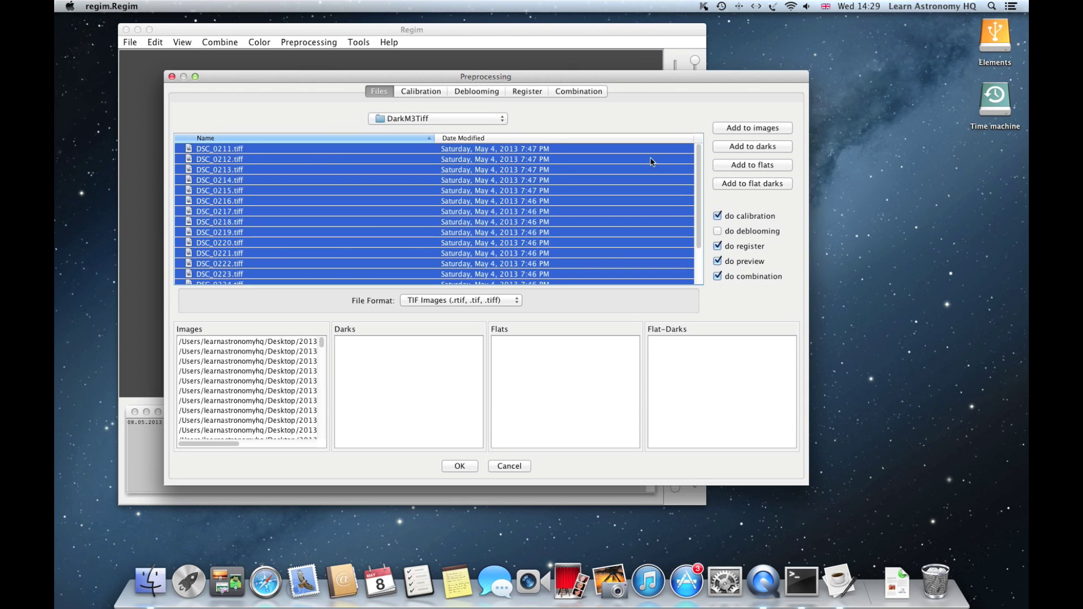
{"action": "left_click", "coordinate": [741, 148]}
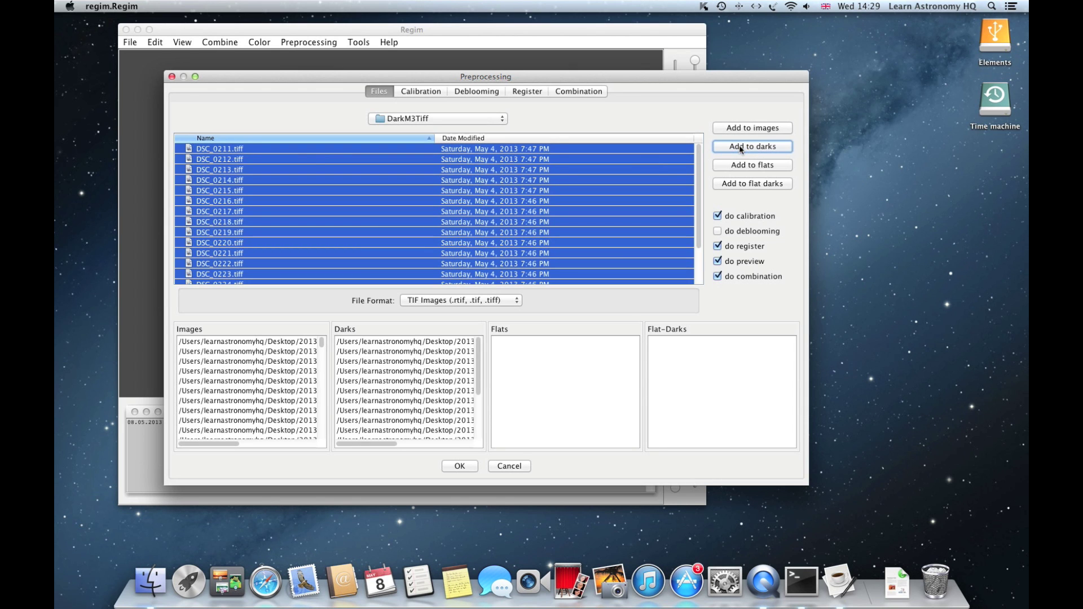
- Turn off the preview option and start the preprocessing run with calibration, registration and combination
{"action": "left_click", "coordinate": [718, 262]}
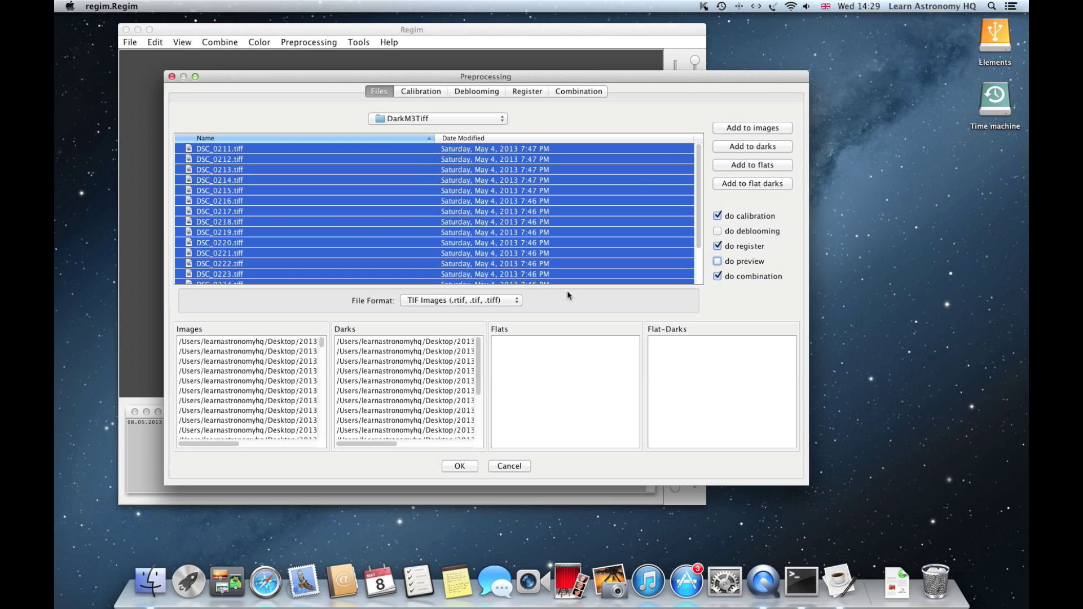
{"action": "left_click", "coordinate": [463, 466]}
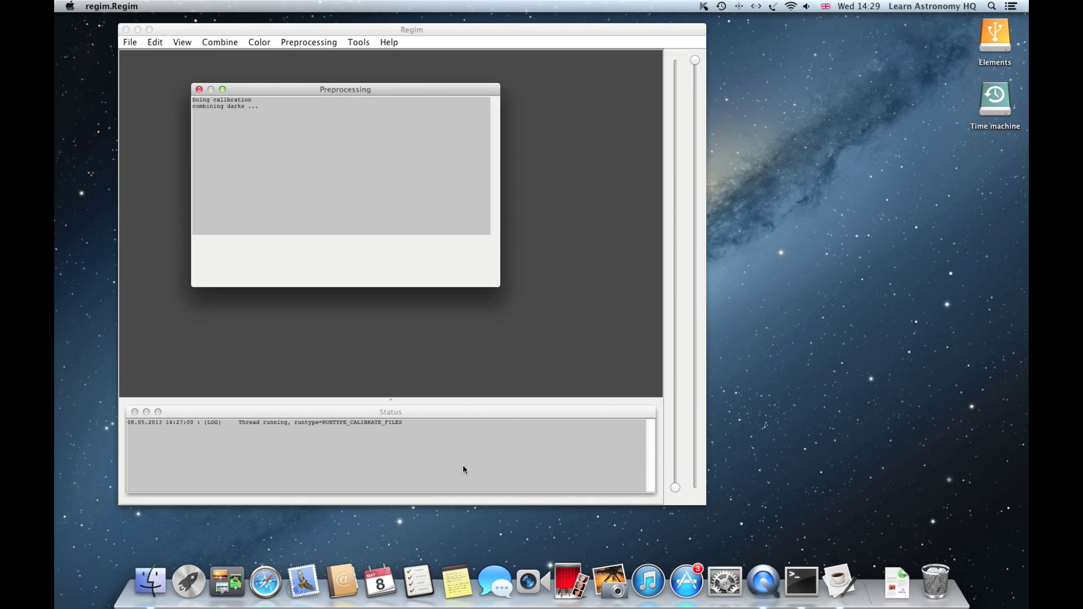